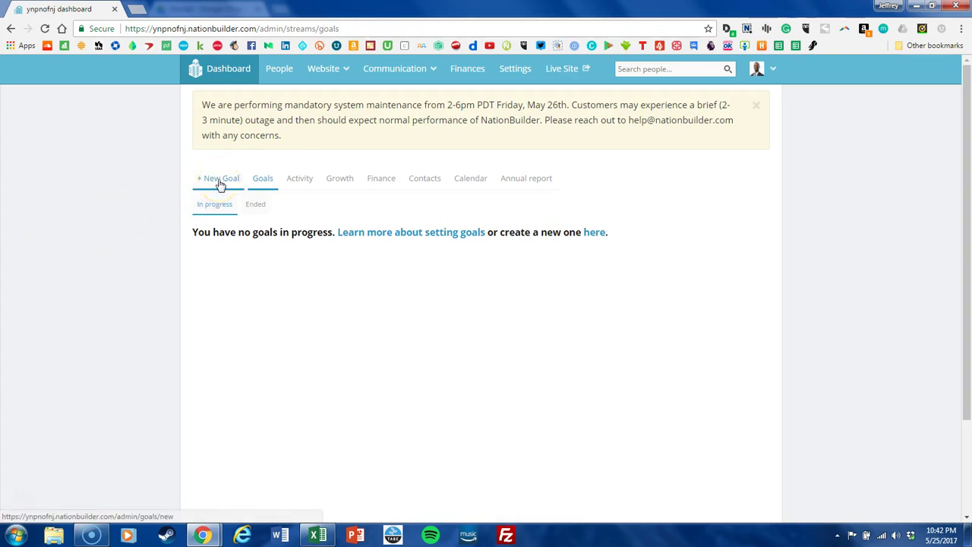
Start a new goal named 'Membership Signup', keeping the default Contacts type and 05/25/2017 start date
left_click(219, 183)
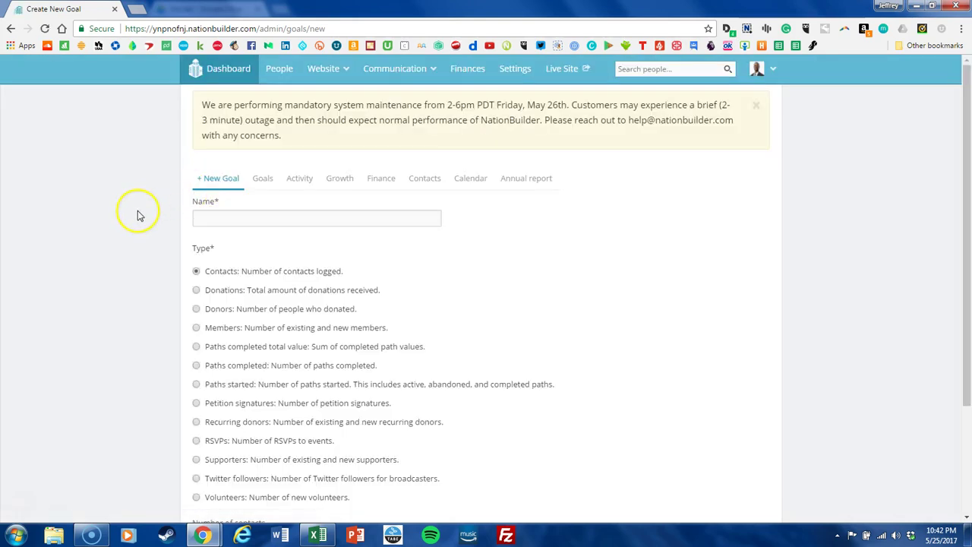
scroll(138, 215, "down", 1)
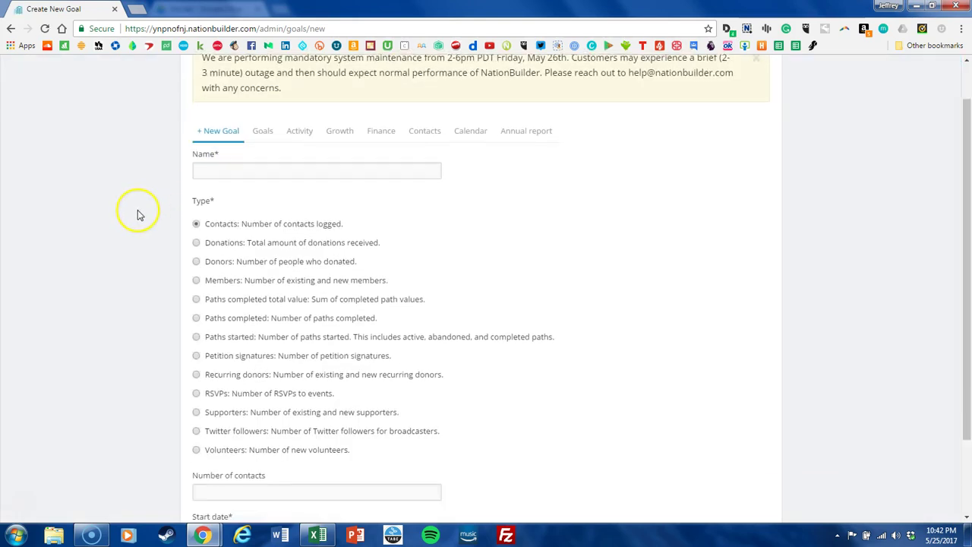
left_click(266, 155)
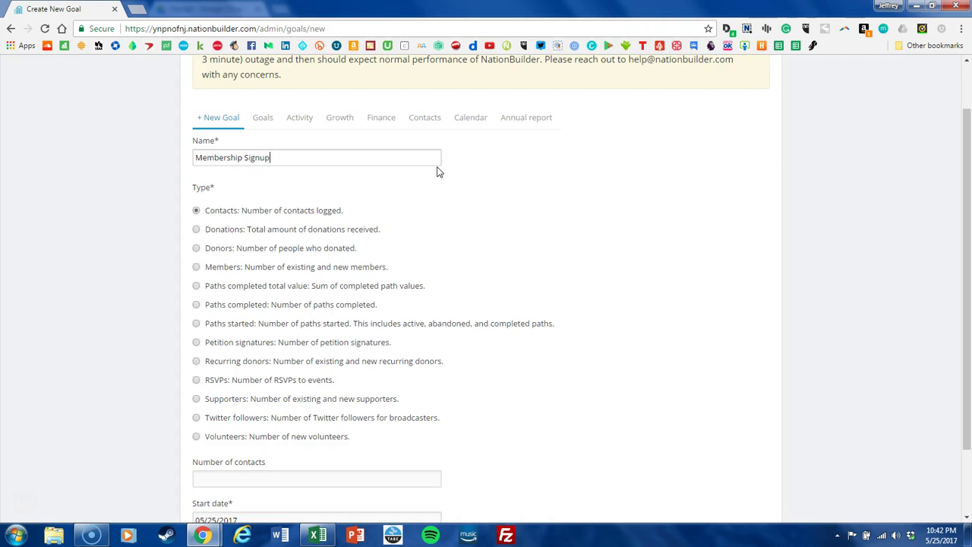
left_click(494, 188)
scroll(500, 191, "down", 1)
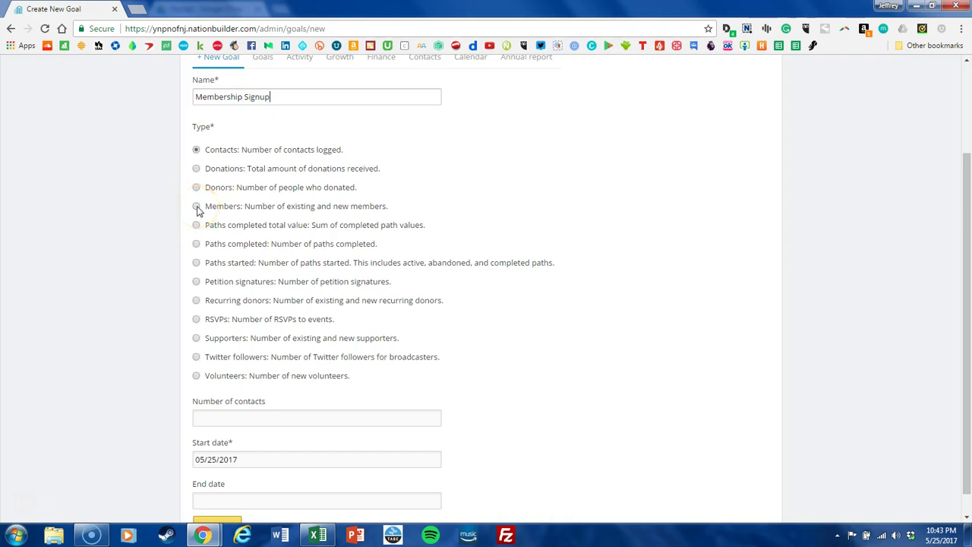
Switch the goal type to Members with a target of 20 members
left_click(196, 207)
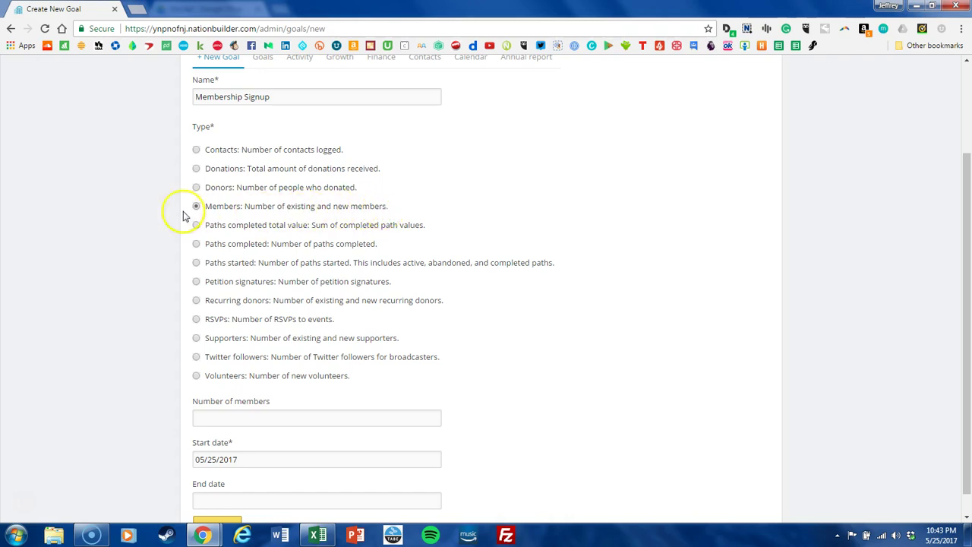
scroll(148, 240, "down", 1)
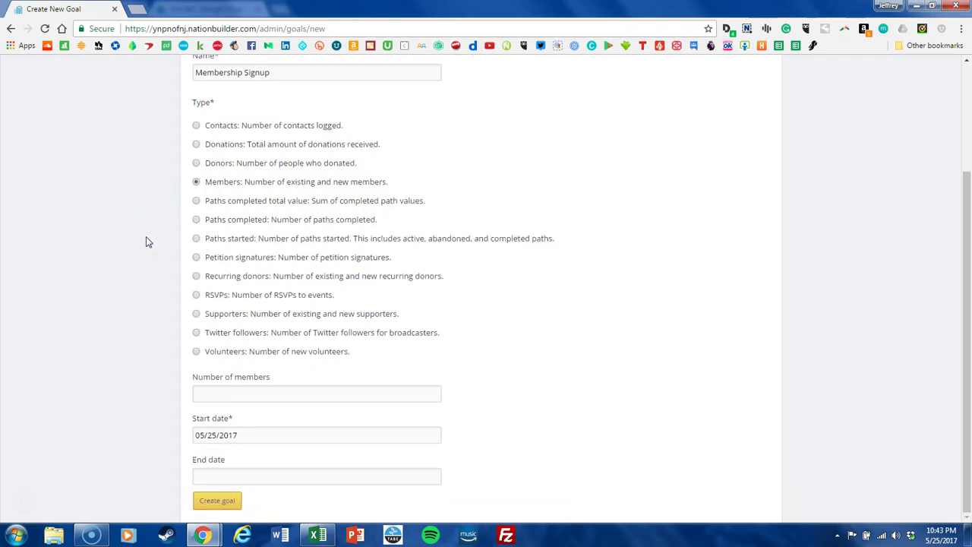
left_click(234, 394)
type("20")
Set the goal's end date to 08/25/2017 in the calendar picker
left_click(256, 436)
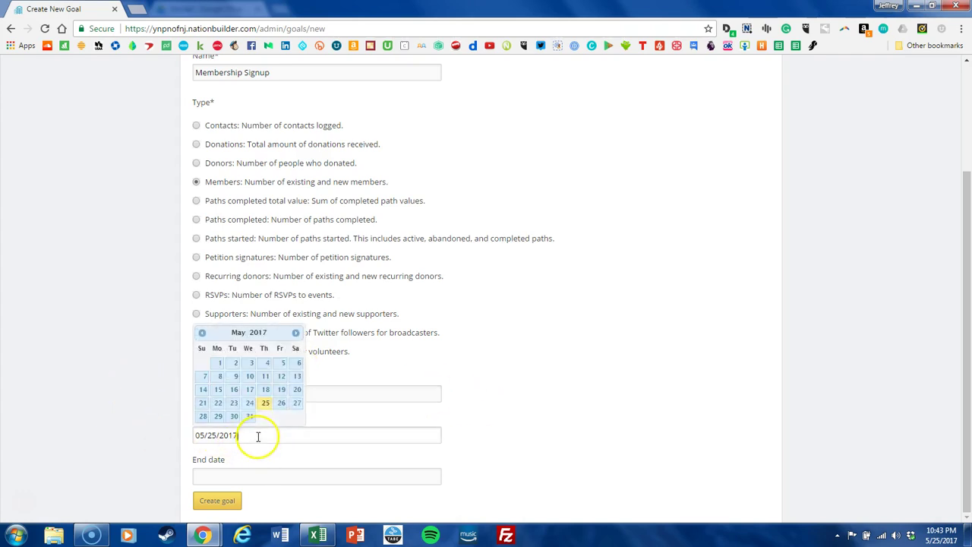
left_click(247, 477)
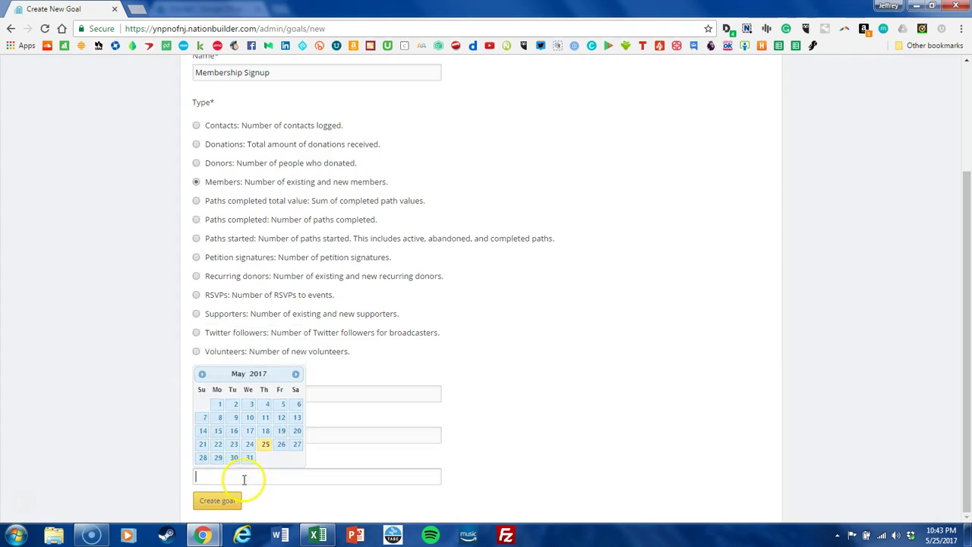
left_click(297, 374)
left_click(297, 375)
left_click(297, 375)
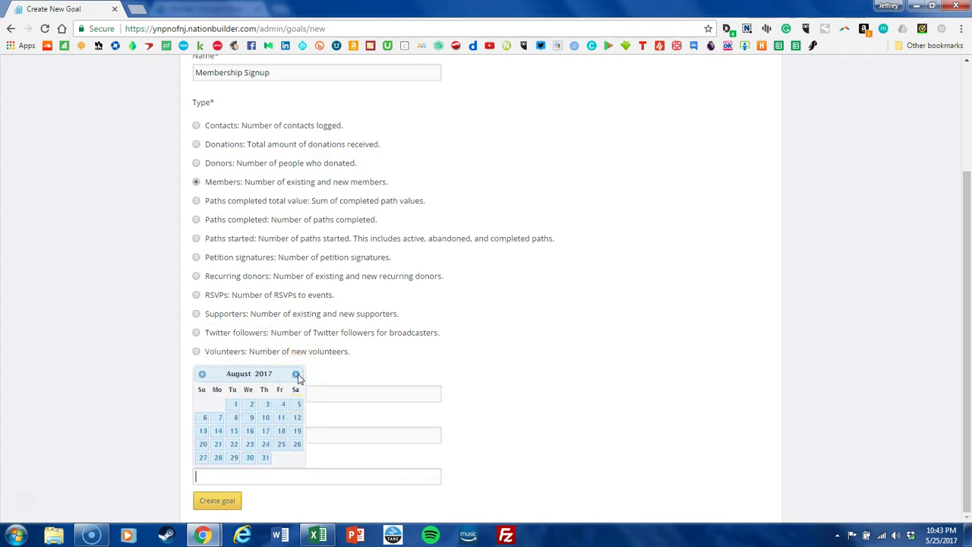
left_click(281, 445)
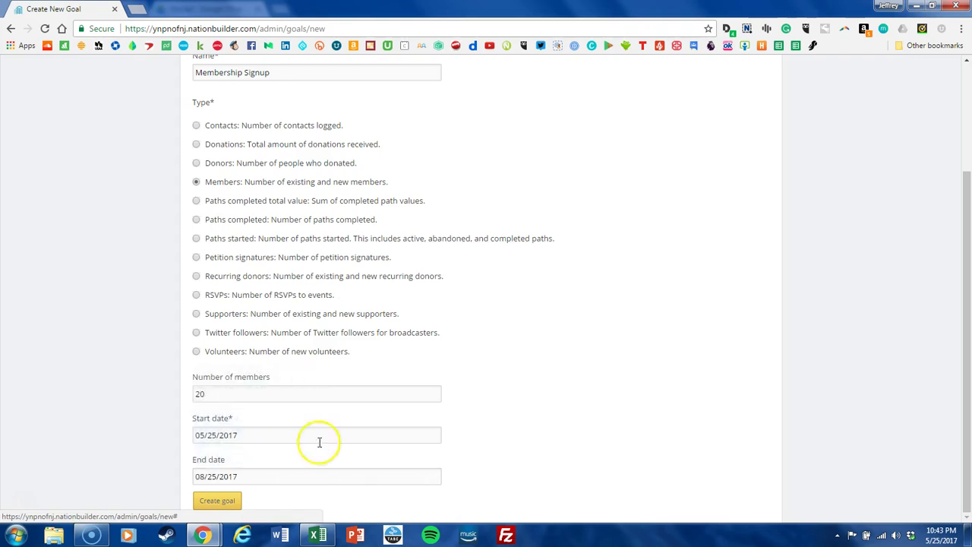
Create the goal and check the Membership Signup row (May 25 – Aug 25, 2017) under In progress
left_click(217, 503)
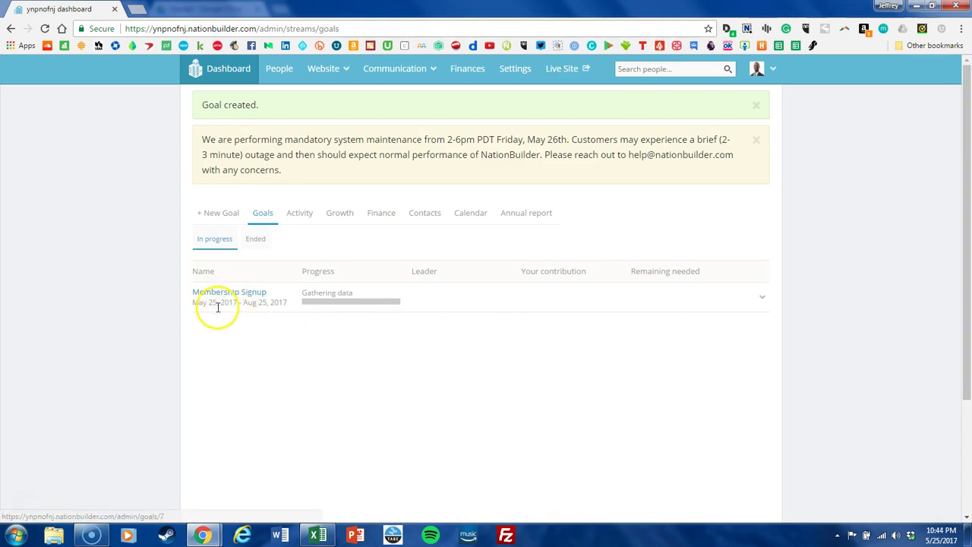
left_click_drag(193, 303, 287, 303)
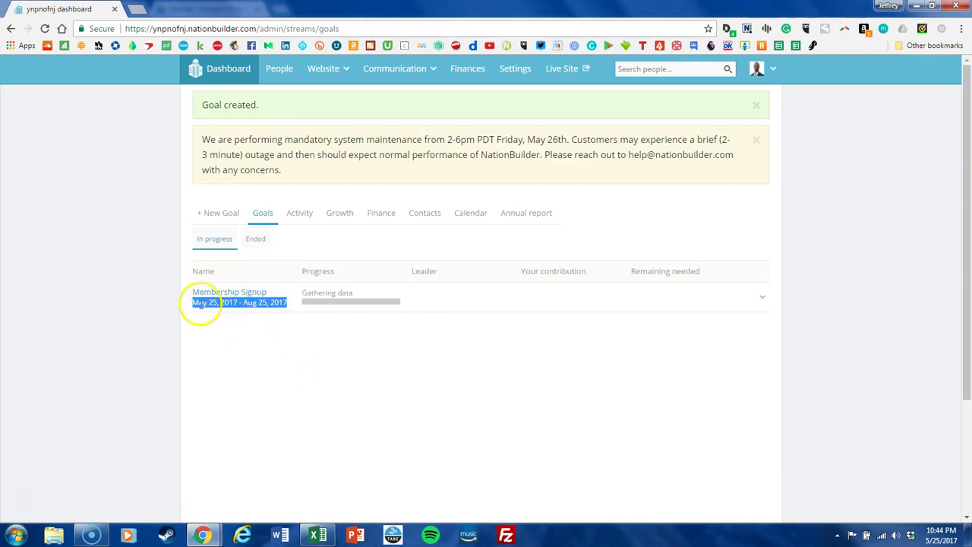
left_click(269, 310)
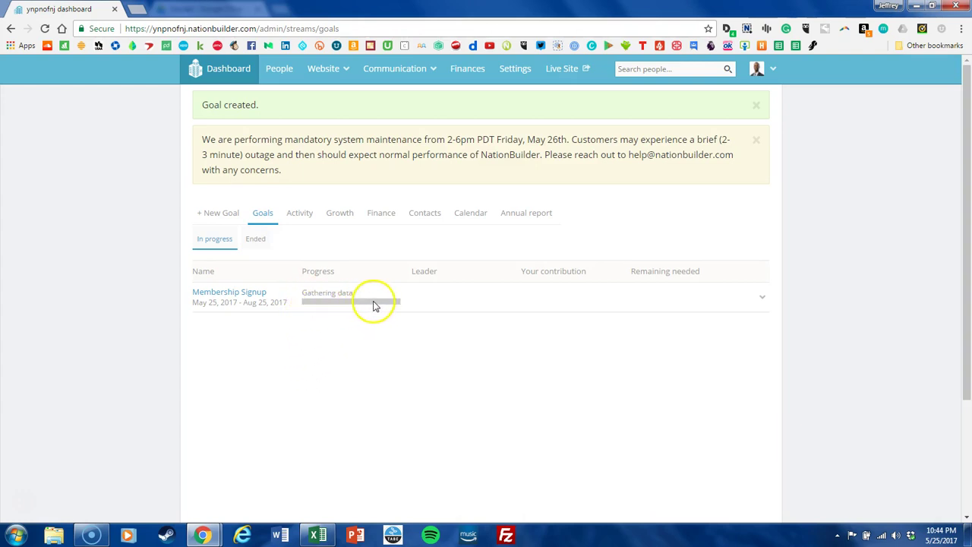
scroll(297, 371, "down", 1)
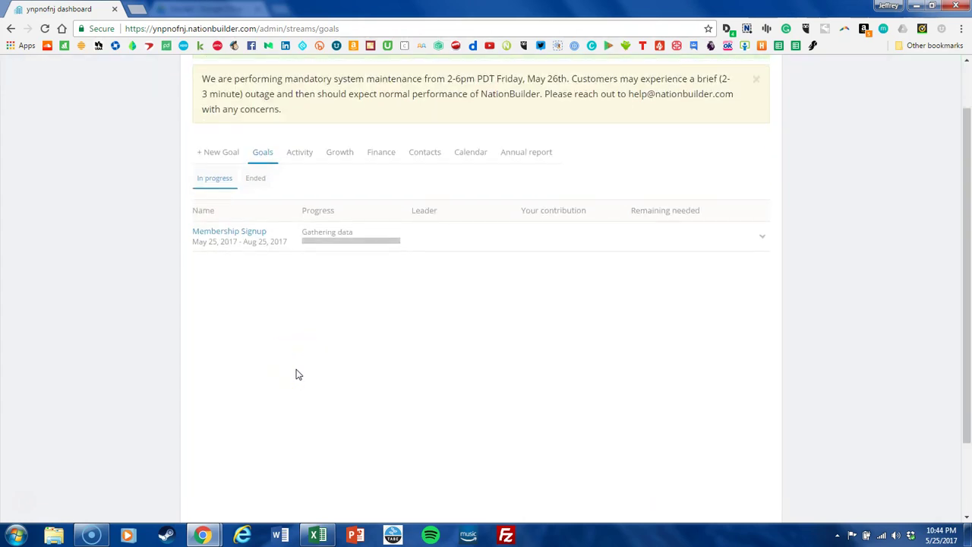
scroll(297, 375, "up", 1)
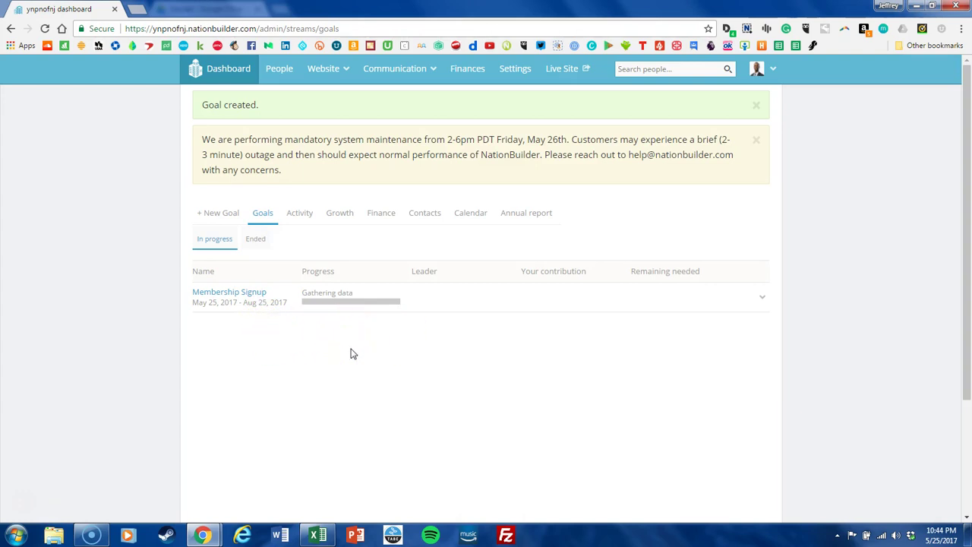
left_click(350, 352)
left_click(404, 336)
Show the Membership Signup row's Clone/Edit/Delete actions menu, close it, and reopen it
left_click(763, 298)
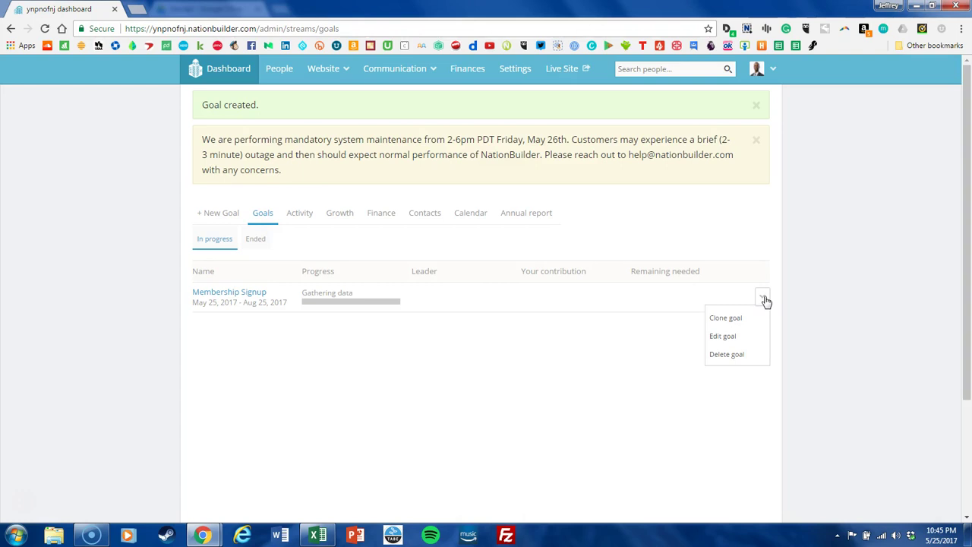
left_click(765, 301)
left_click(767, 302)
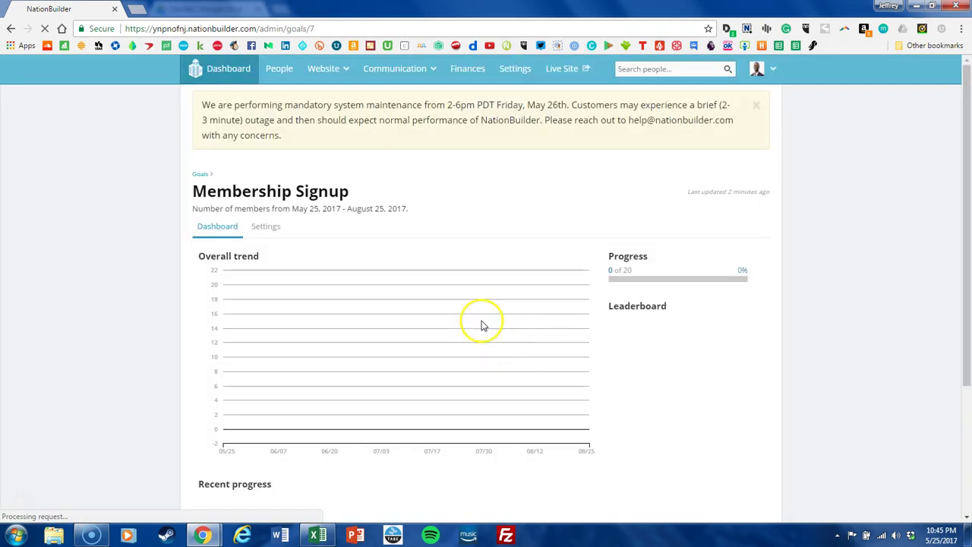
scroll(465, 312, "down", 1)
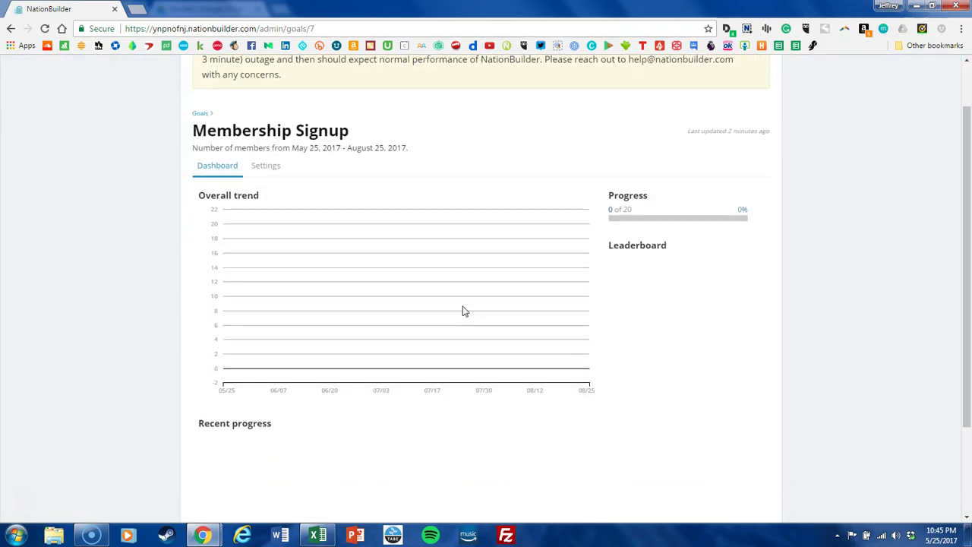
scroll(758, 336, "down", 1)
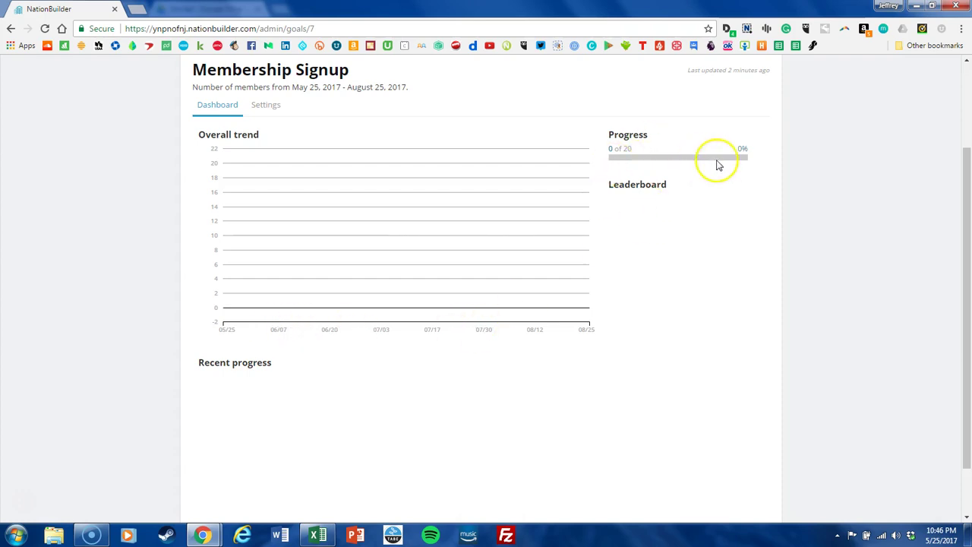
scroll(509, 291, "down", 1)
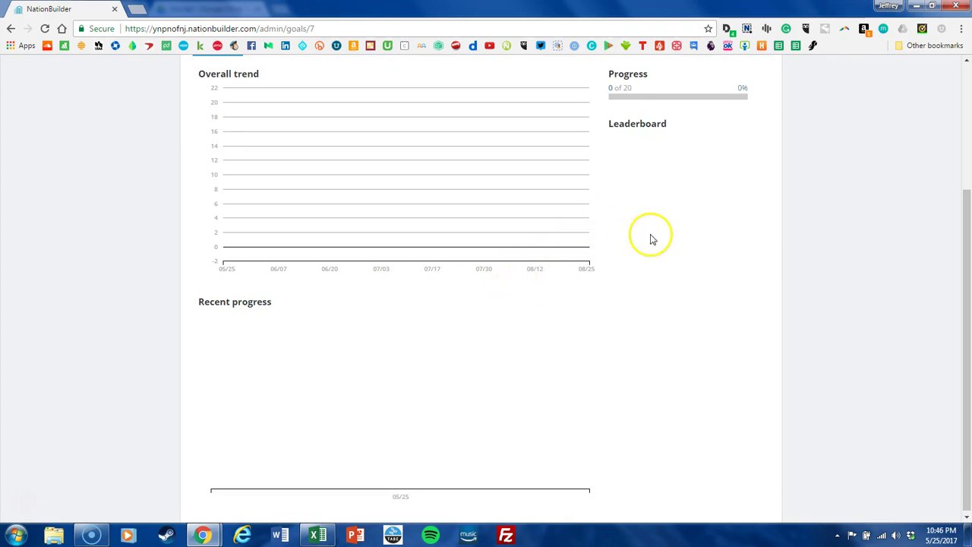
scroll(658, 250, "up", 1)
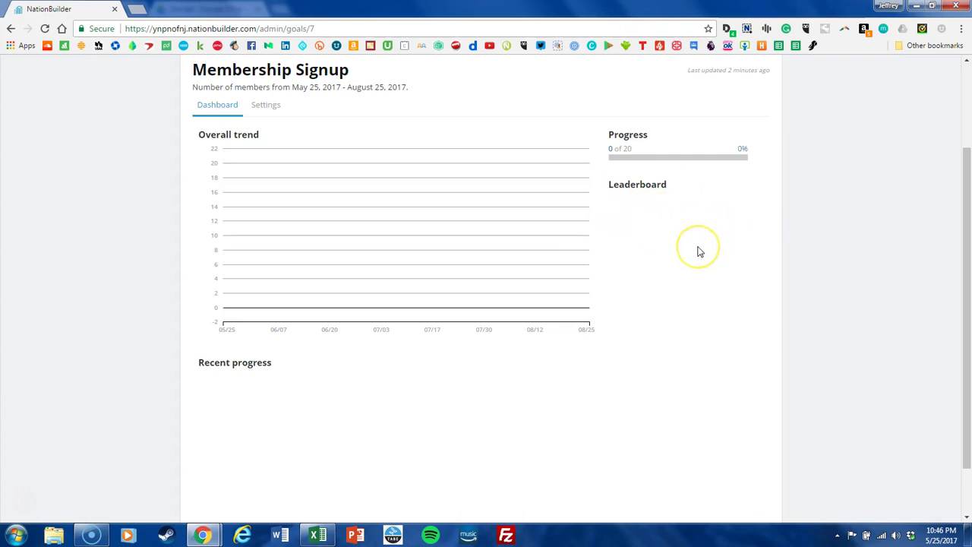
scroll(699, 251, "down", 1)
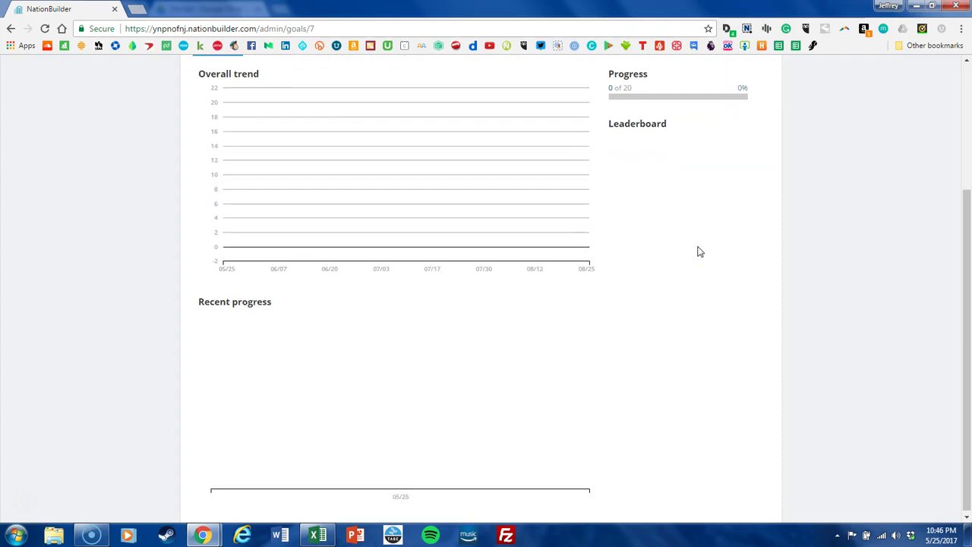
scroll(449, 208, "up", 2)
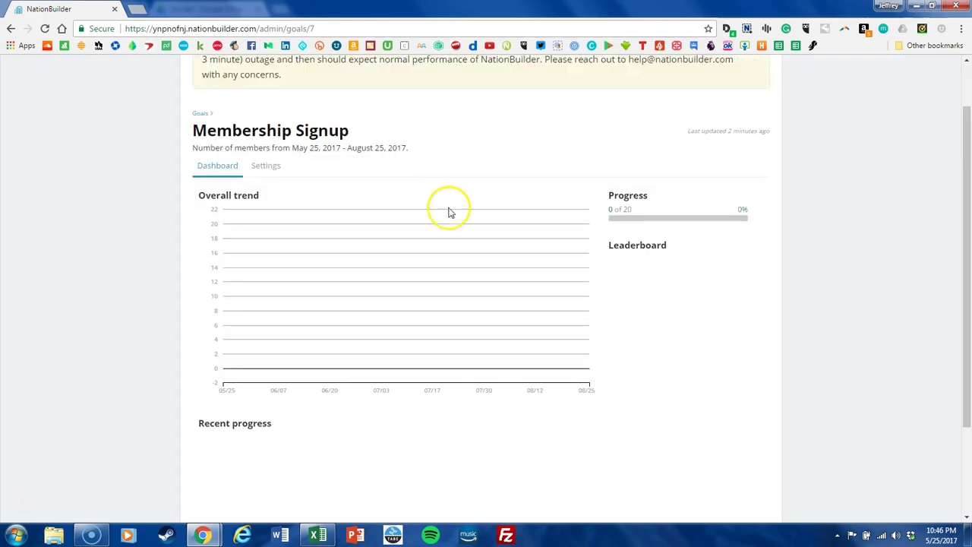
Return to the Goals list and confirm Membership Signup shows 0 of 20 with 20 remaining
left_click(200, 114)
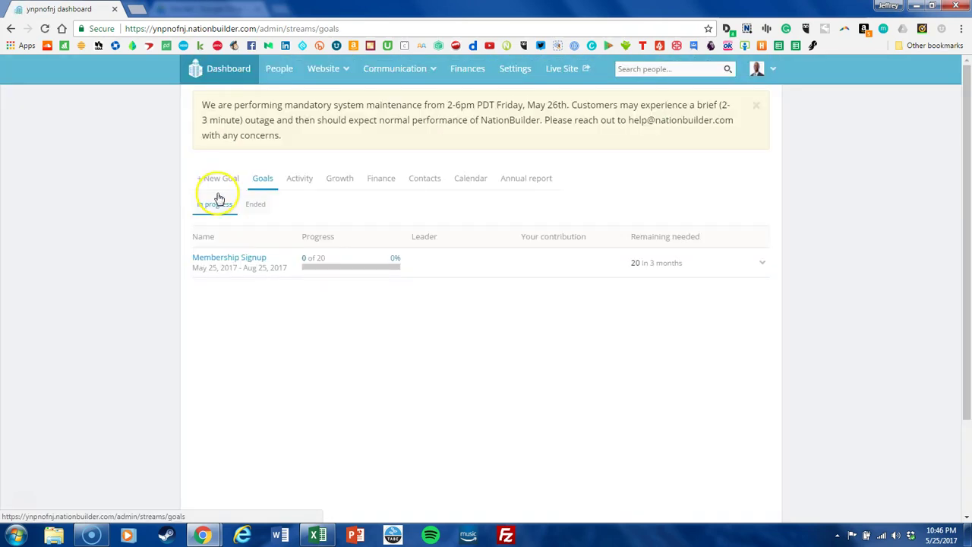
scroll(314, 287, "down", 1)
scroll(315, 287, "up", 1)
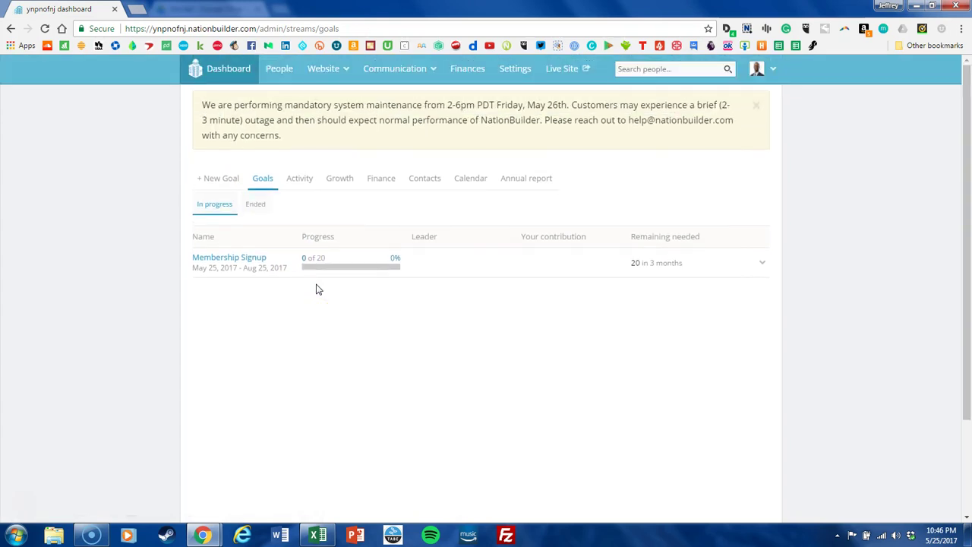